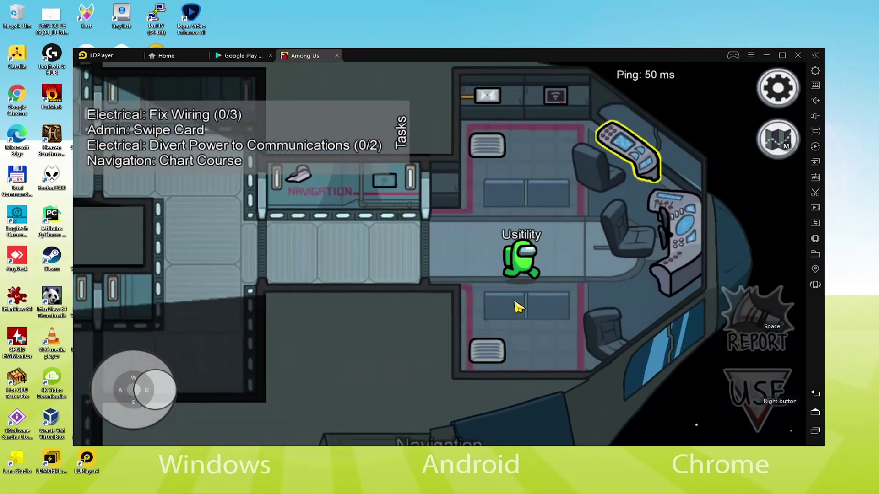
Walk to the Navigation console and complete Chart Course by dragging the ship along the route.
key(w)
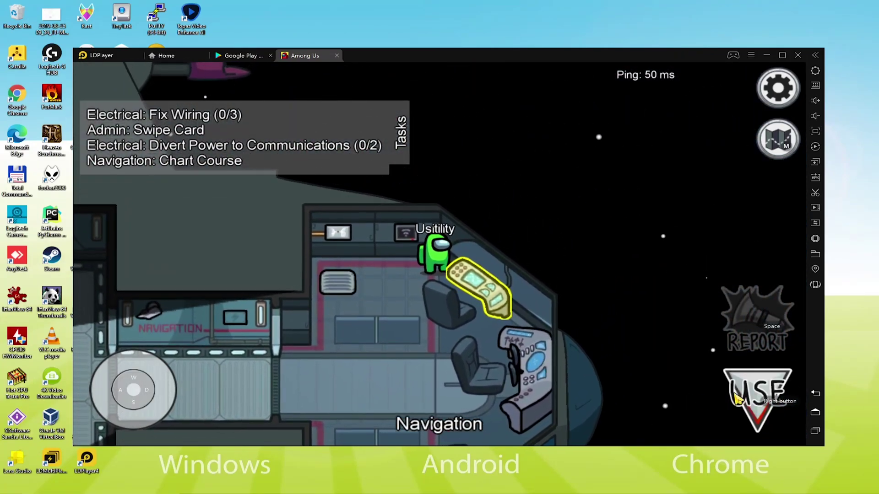
click(740, 400)
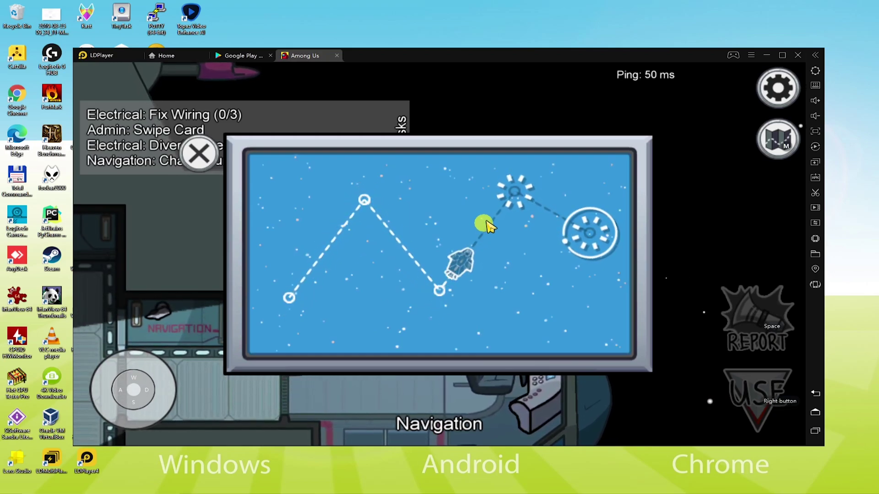
drag(443, 305, 589, 234)
Walk the crewmate out of Navigation, down through Shields and along the corridor toward Admin.
key(s)
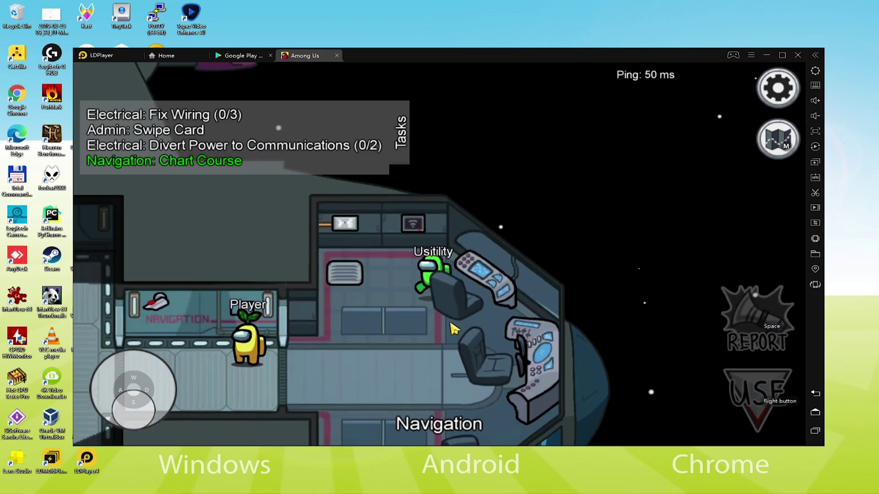
key(w)
key(a)
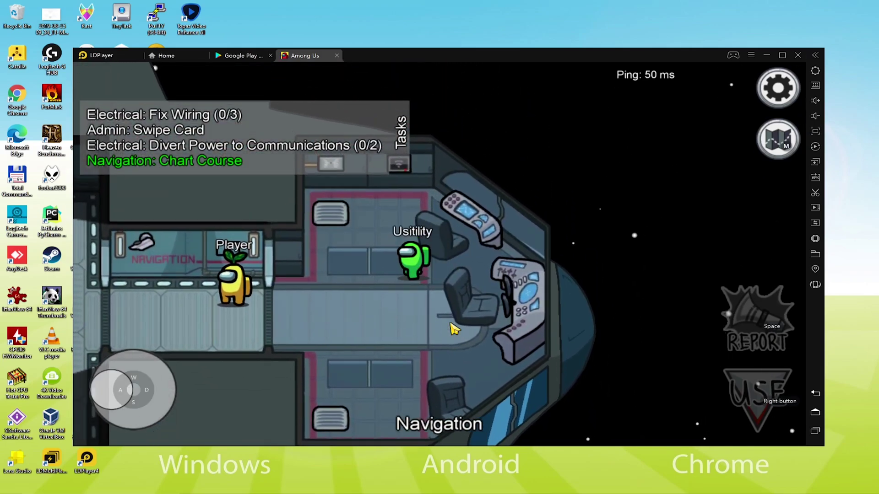
key(s)
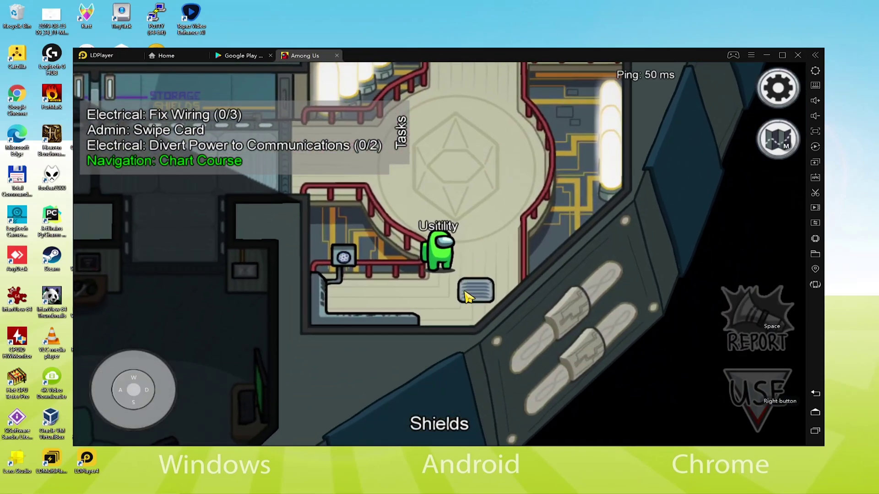
key(w)
key(a)
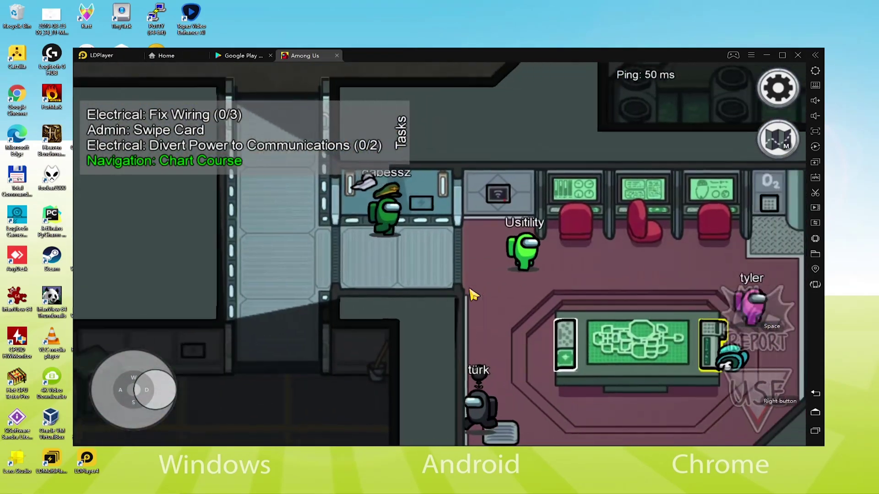
key(space)
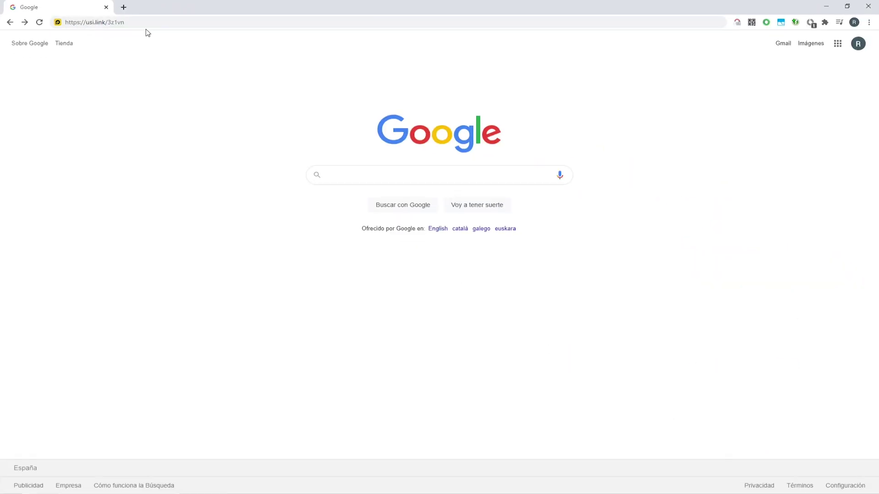
Go to ldplayer.net's Among Us page, download the LDPlayer installer, and run it.
click(140, 22)
key(Return)
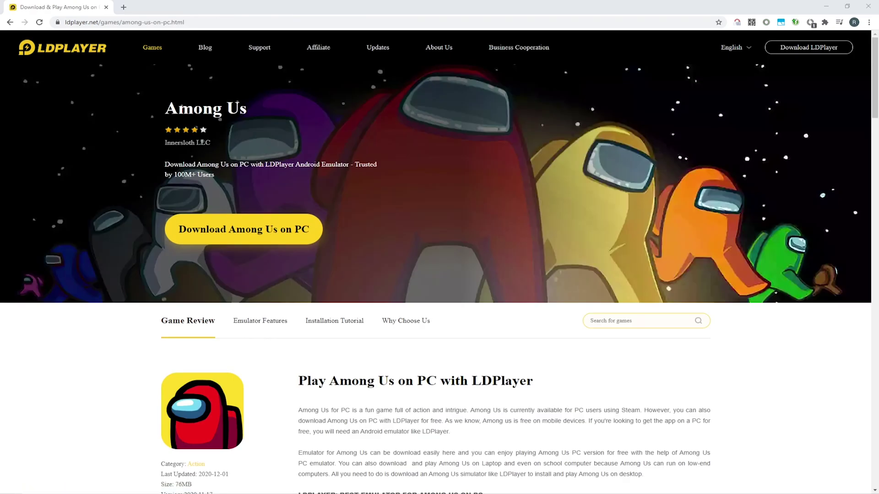
scroll(125, 198, down, 2)
scroll(125, 200, down, 3)
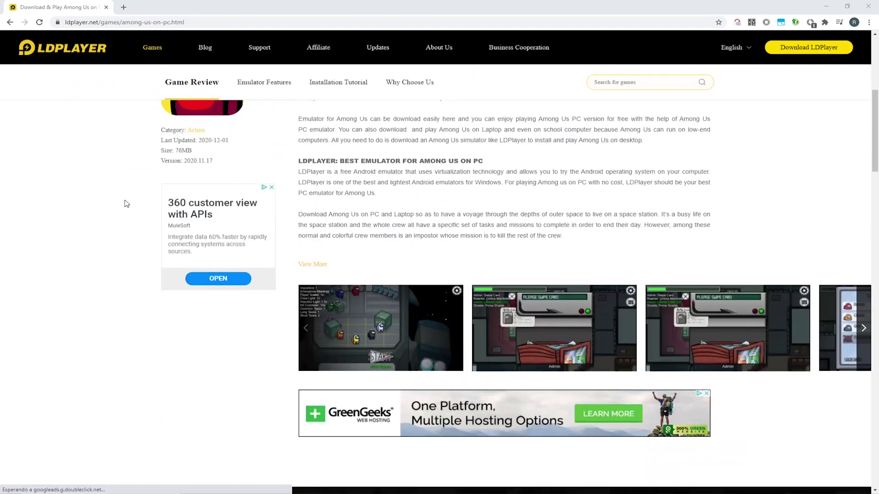
scroll(125, 203, down, 1)
scroll(126, 203, down, 4)
scroll(125, 200, down, 3)
scroll(125, 201, down, 5)
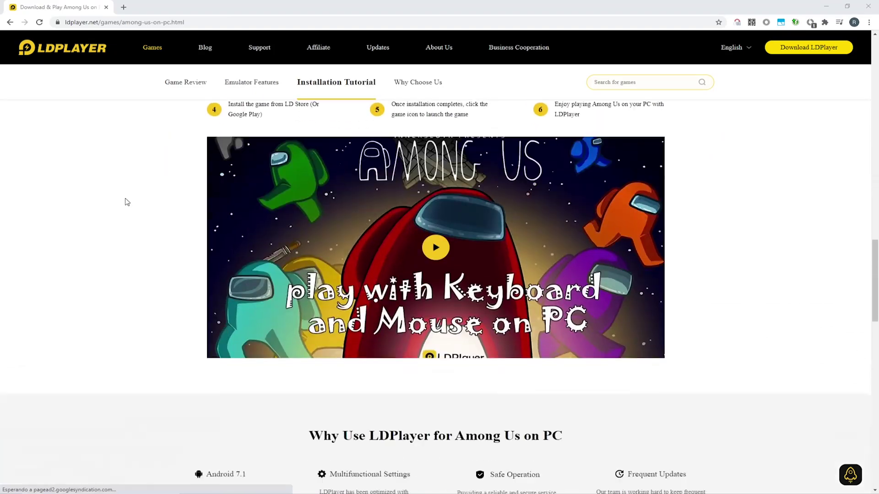
scroll(138, 200, down, 4)
scroll(140, 199, up, 4)
scroll(268, 200, up, 5)
scroll(481, 275, up, 4)
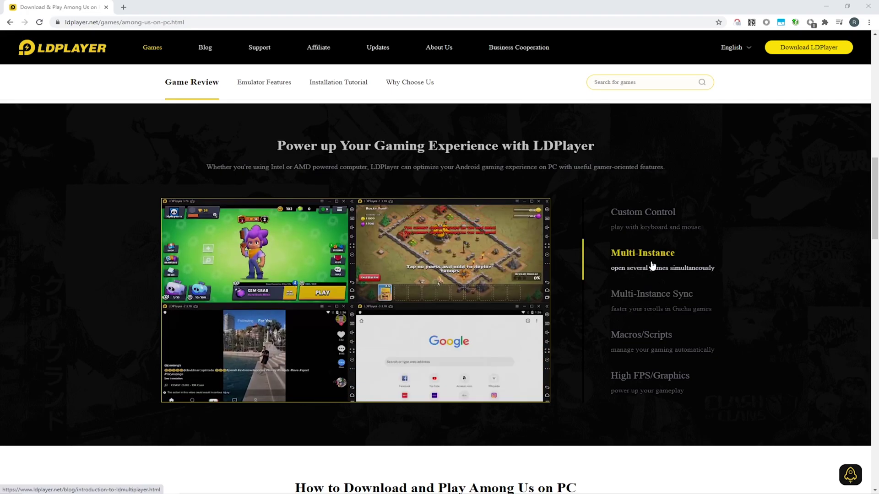
scroll(646, 220, up, 5)
scroll(614, 203, up, 5)
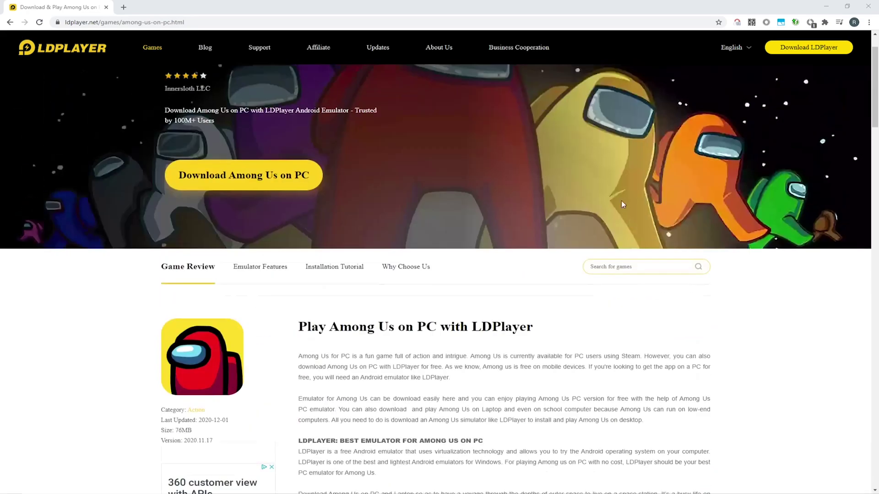
scroll(515, 233, up, 2)
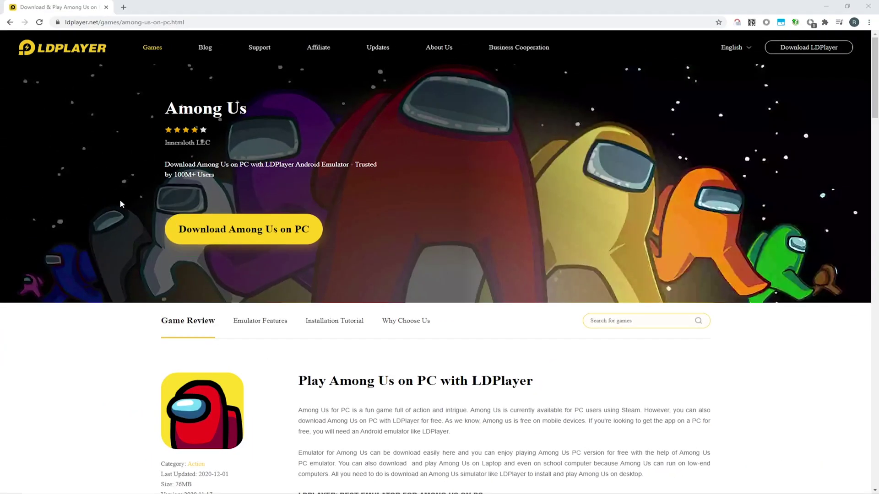
click(288, 231)
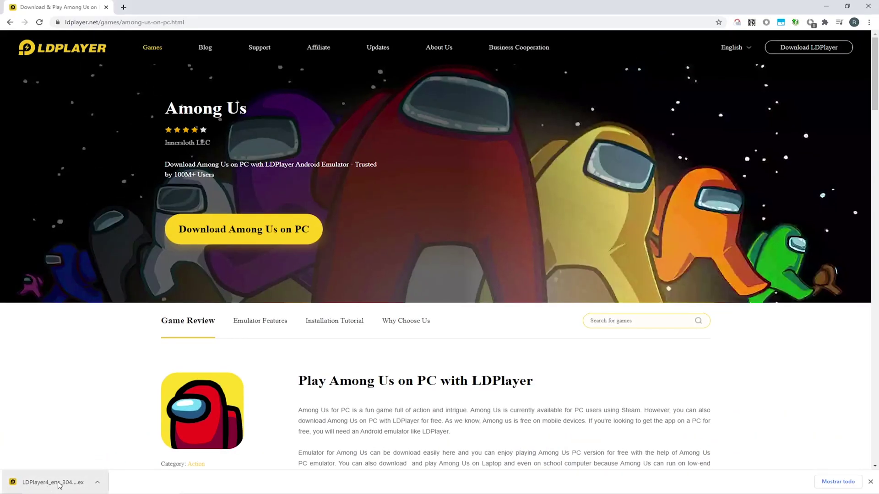
click(59, 483)
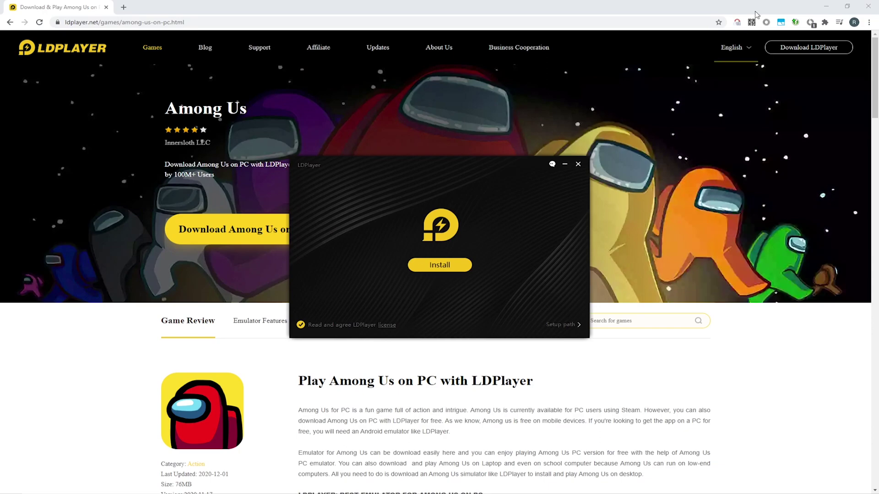
Confirm the default C:\LDPlayer\LDPlayer4.0\ setup path and install LDPlayer until Install Complete.
click(830, 9)
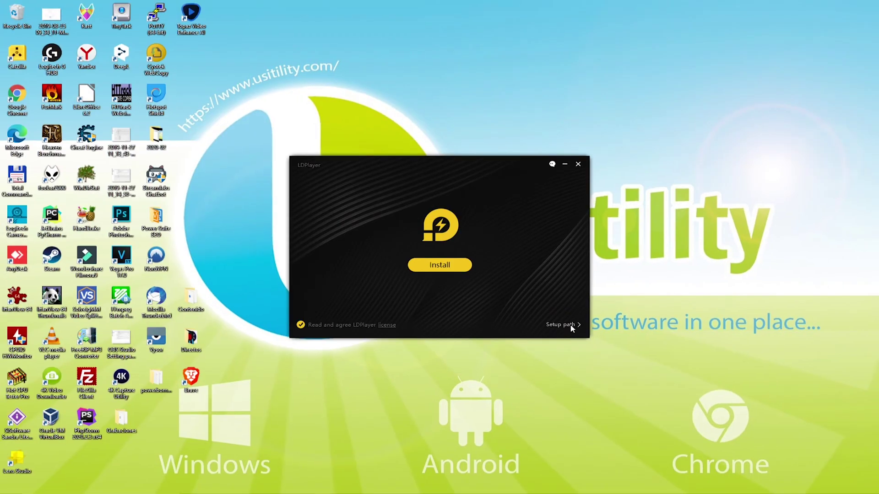
click(571, 326)
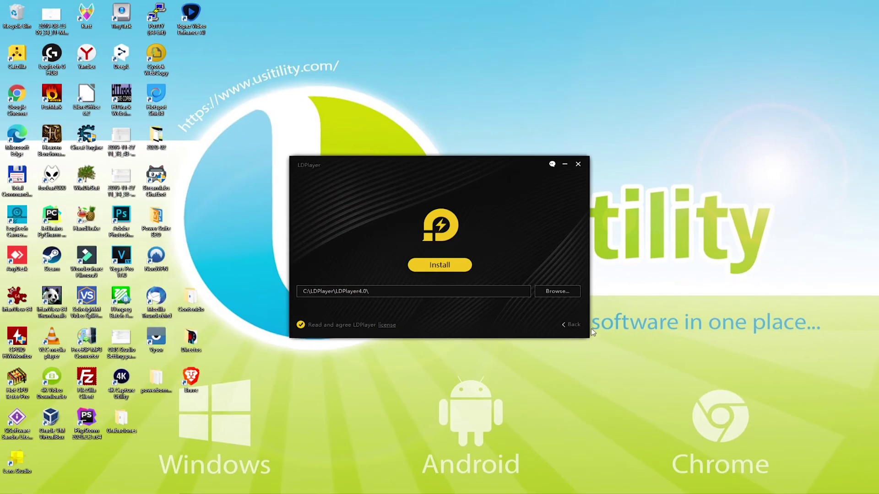
click(575, 326)
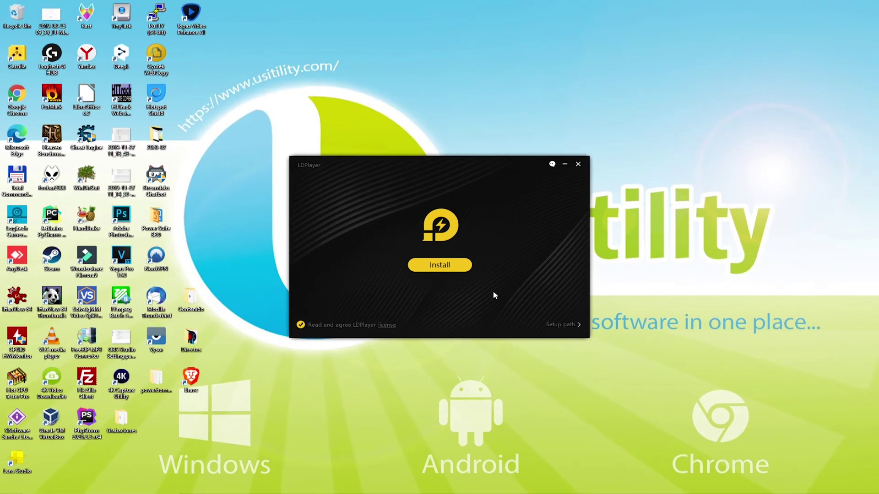
click(447, 271)
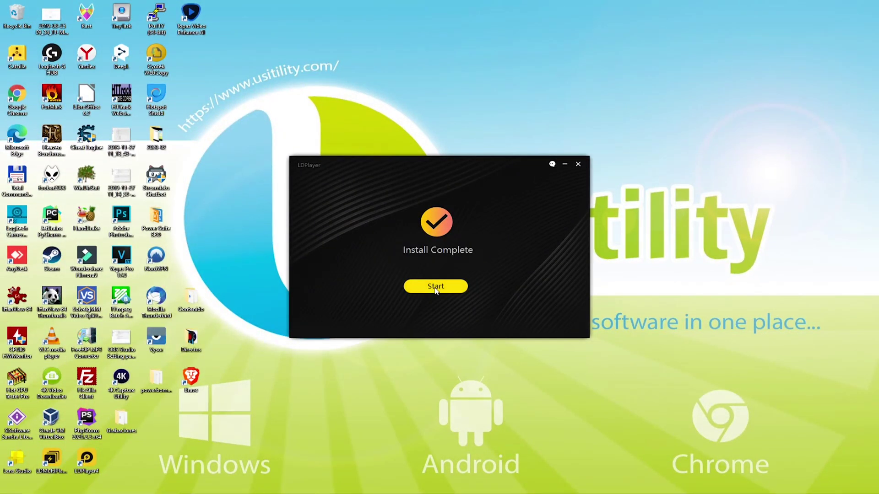
Start LDPlayer and launch the Play Store from the System Apps folder.
click(436, 285)
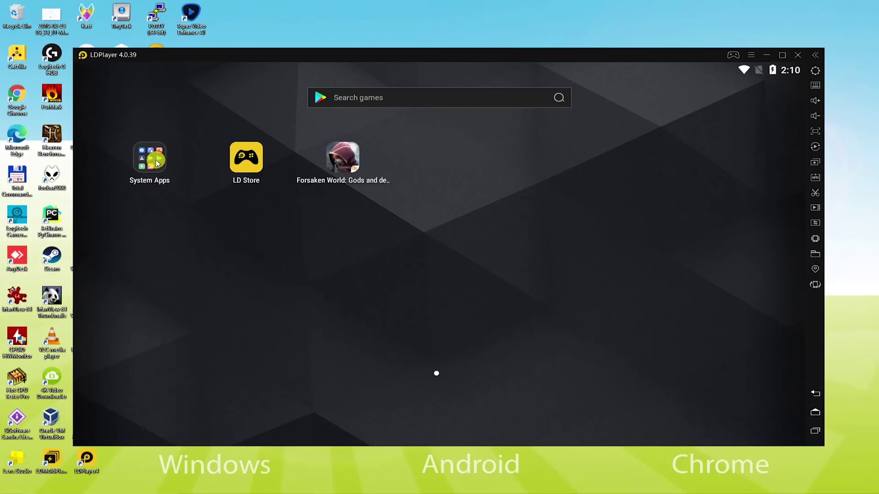
click(152, 159)
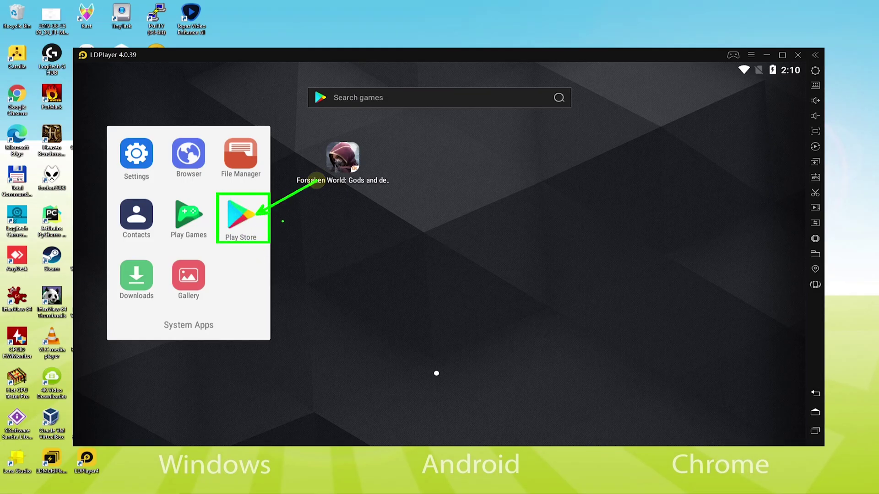
click(238, 219)
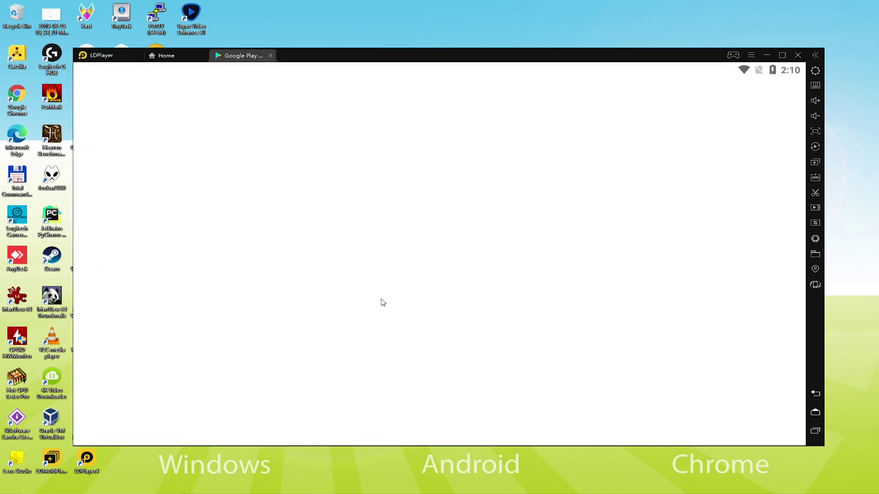
Sign in to Google, agree to the terms, and accept services with Drive backup off.
click(442, 334)
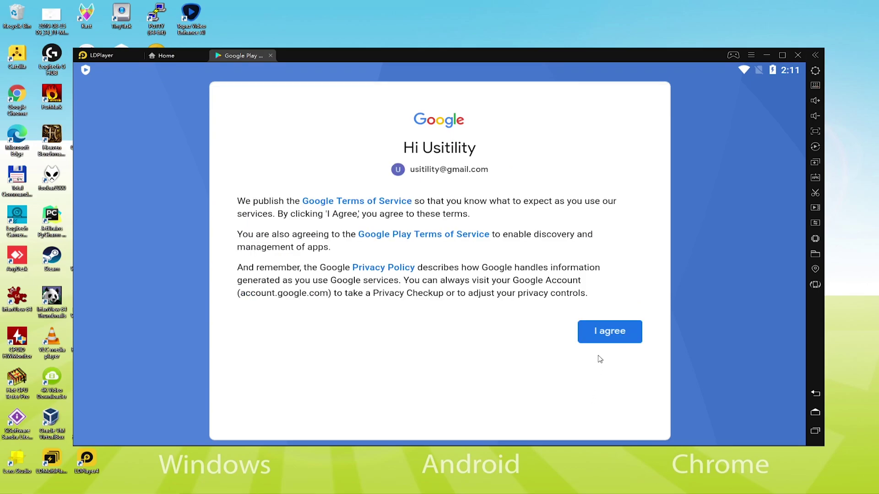
click(610, 332)
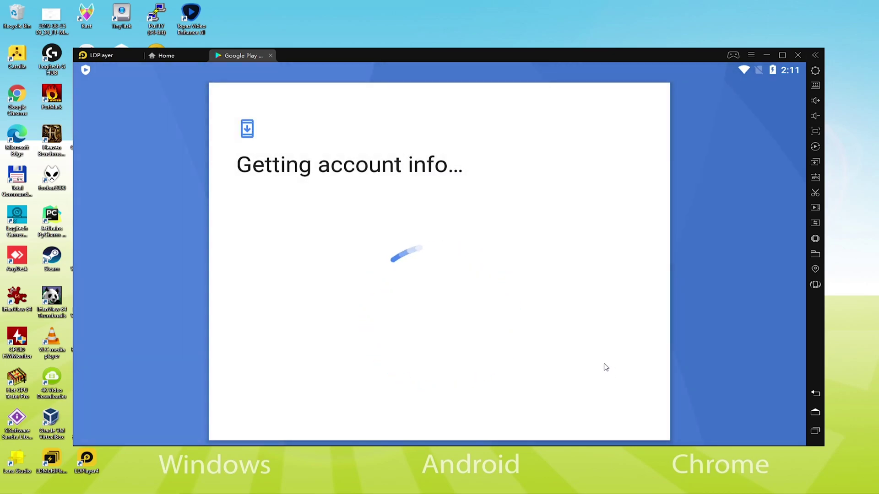
drag(604, 282, 665, 338)
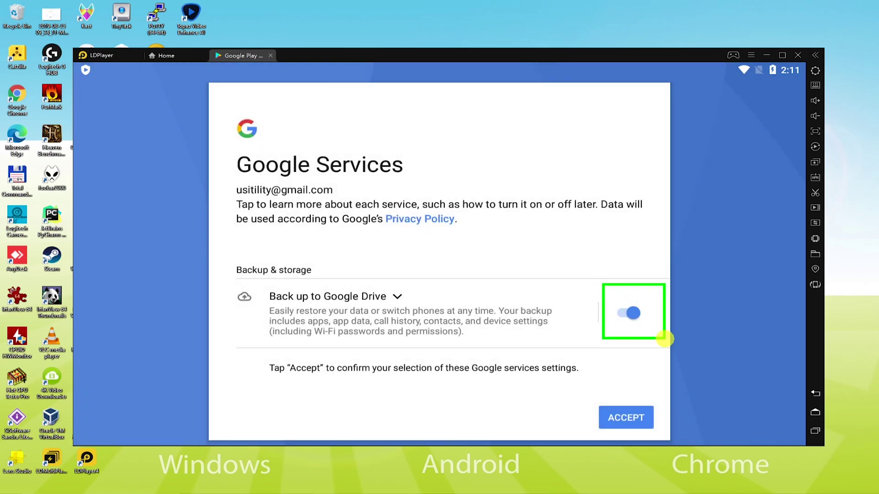
click(632, 314)
click(630, 414)
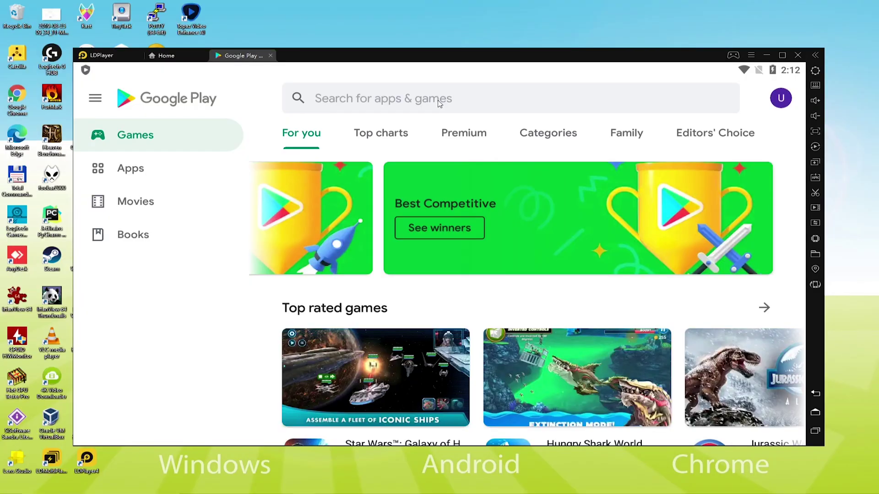
Search Google Play for 'among us', install it, and return to the home screen.
click(440, 104)
text(among us)
key(Return)
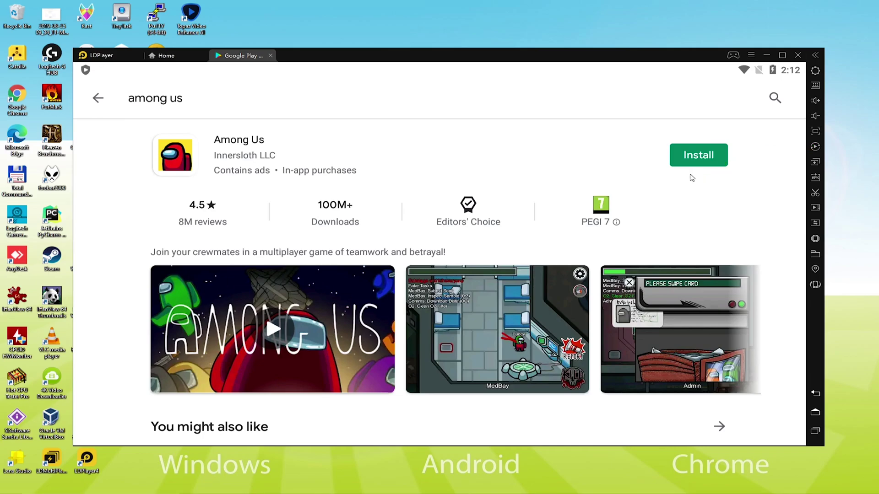
click(695, 157)
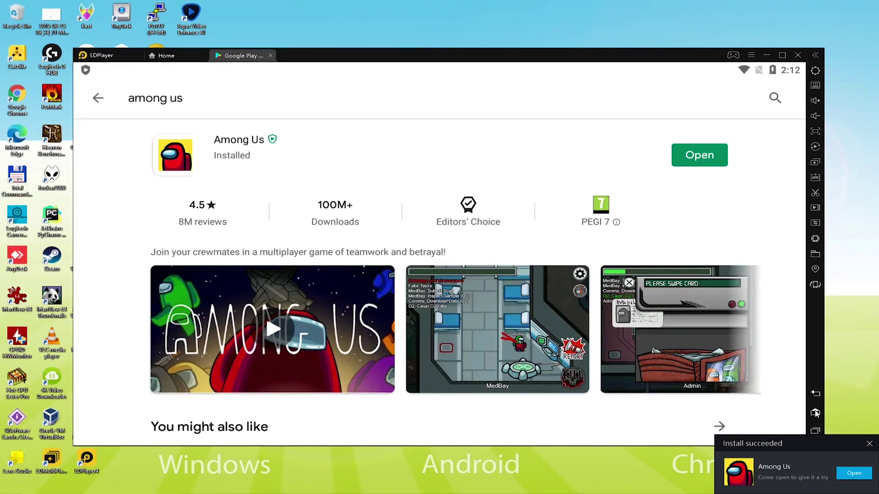
click(816, 413)
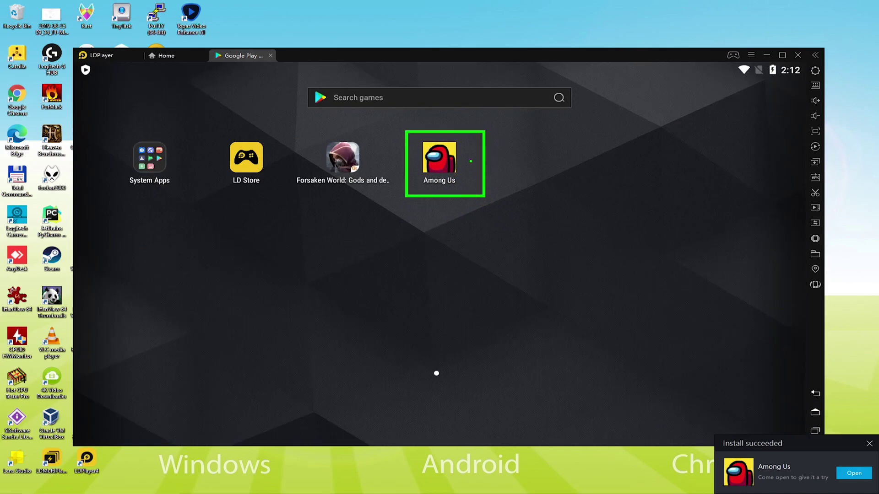
Start Among Us, dismiss keyboard mapping, join an Online public game, and maximize the emulator.
click(445, 160)
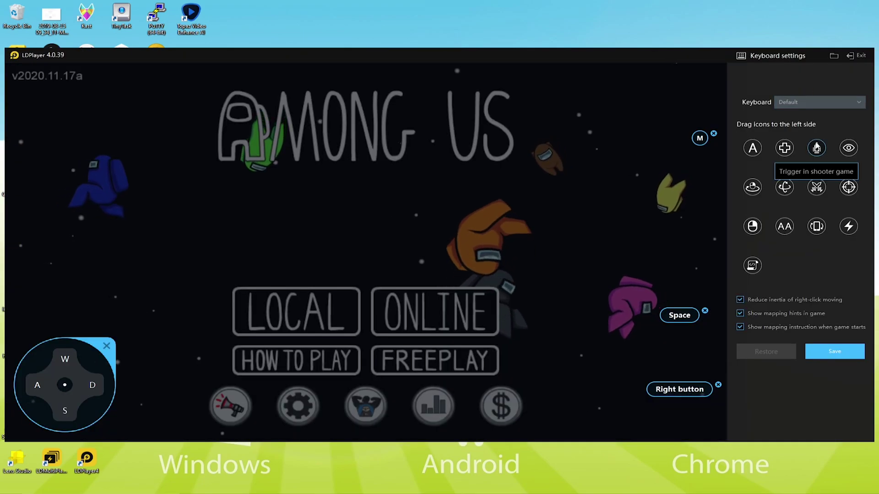
click(857, 55)
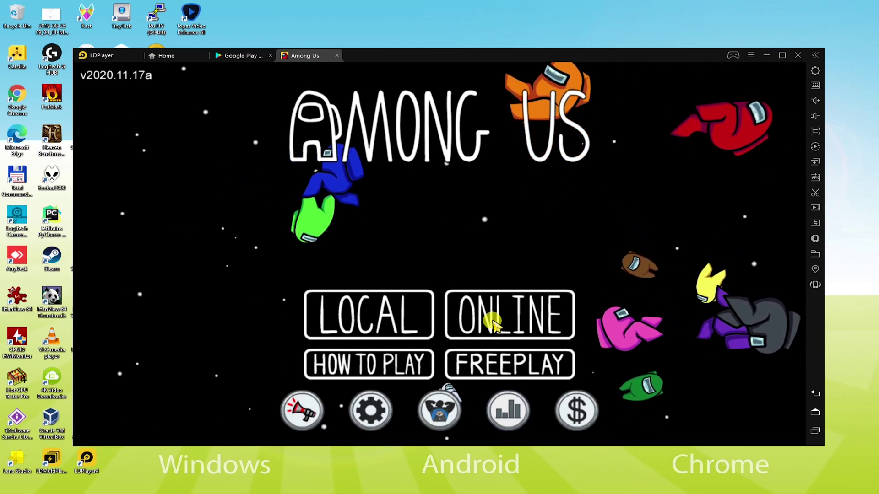
click(501, 328)
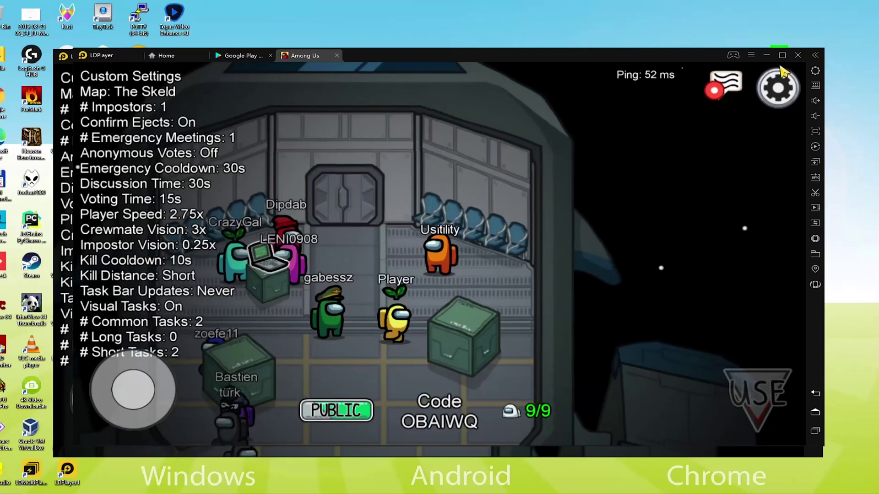
click(784, 53)
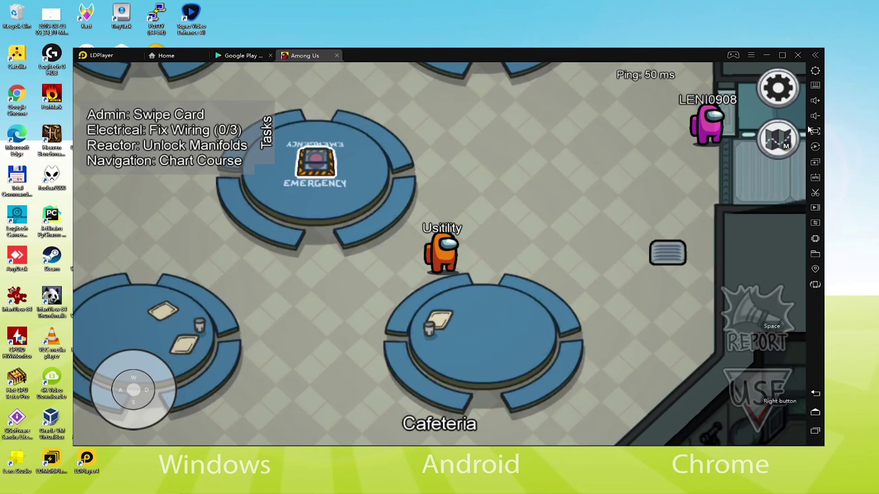
In fullscreen, walk from the Cafeteria through Storage into Electrical and start Fix Wiring.
click(802, 138)
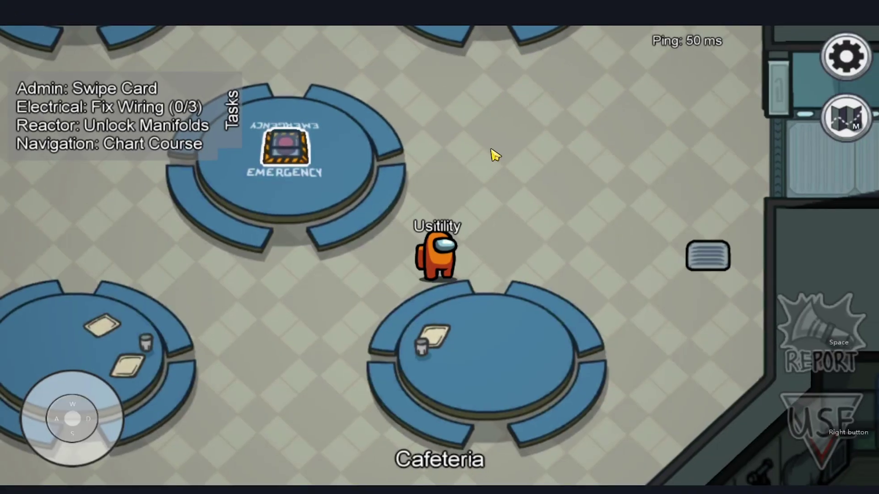
key(s)
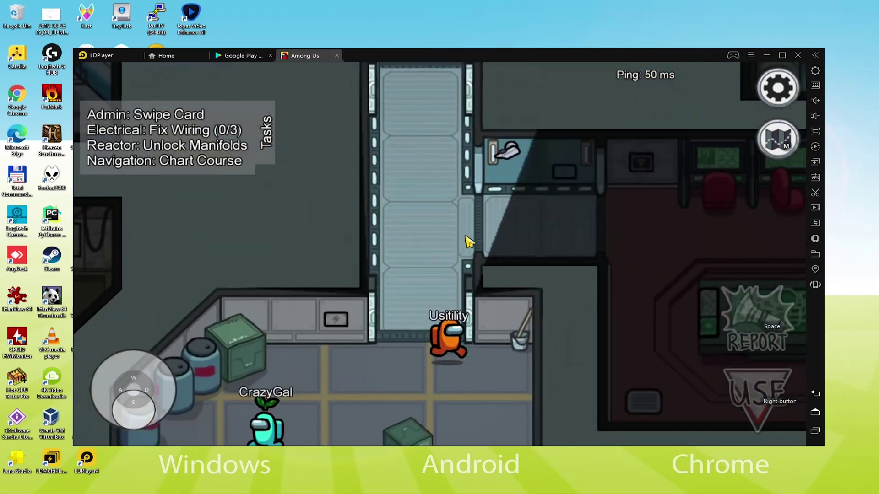
key(a)
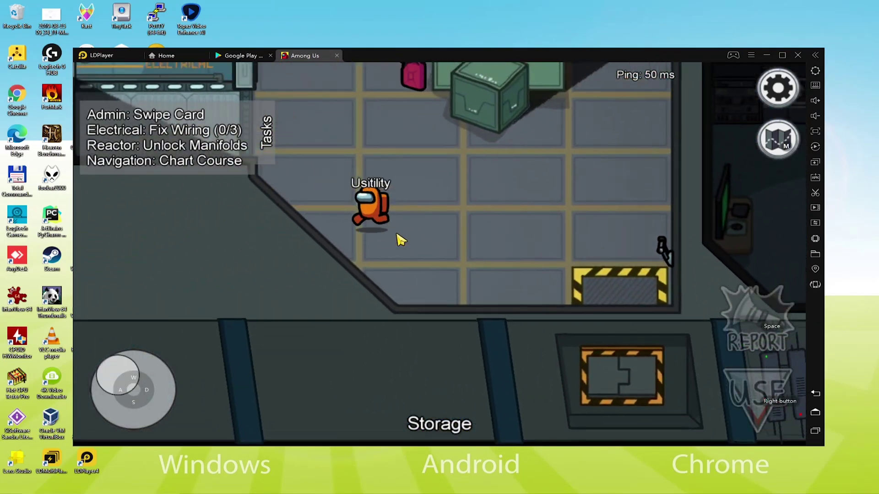
key(w)
key(w)
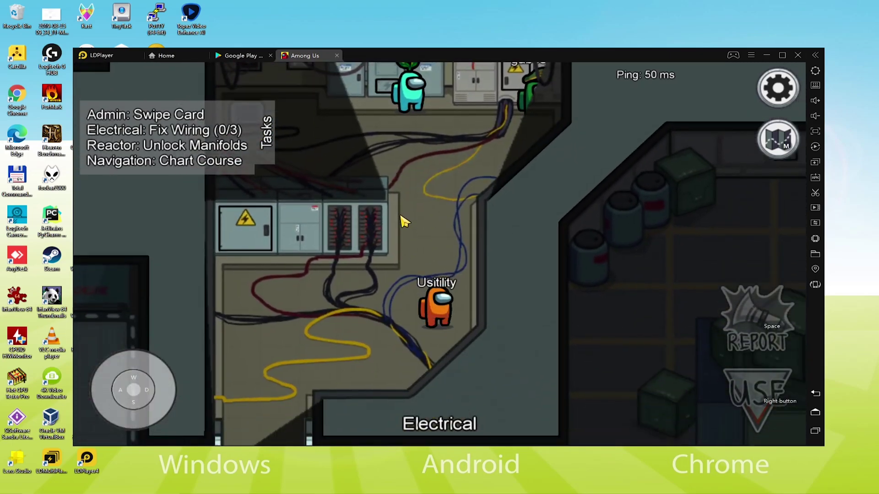
key(w)
click(747, 393)
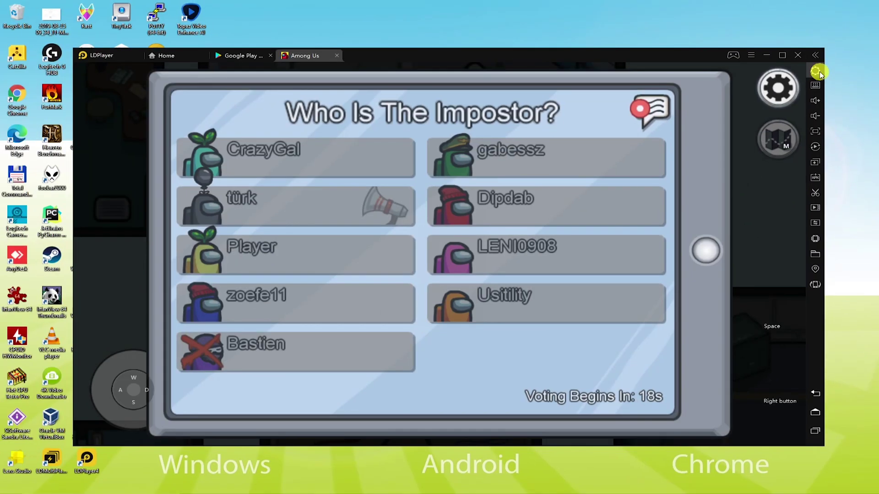
click(815, 71)
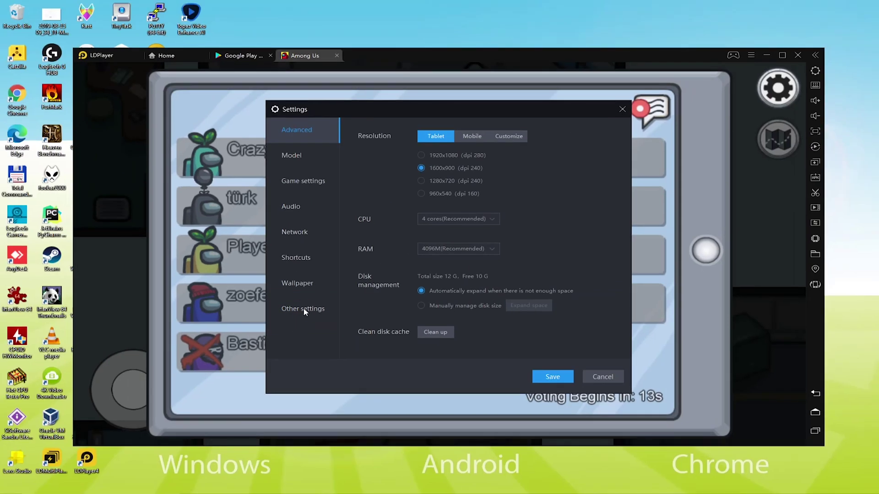
click(304, 312)
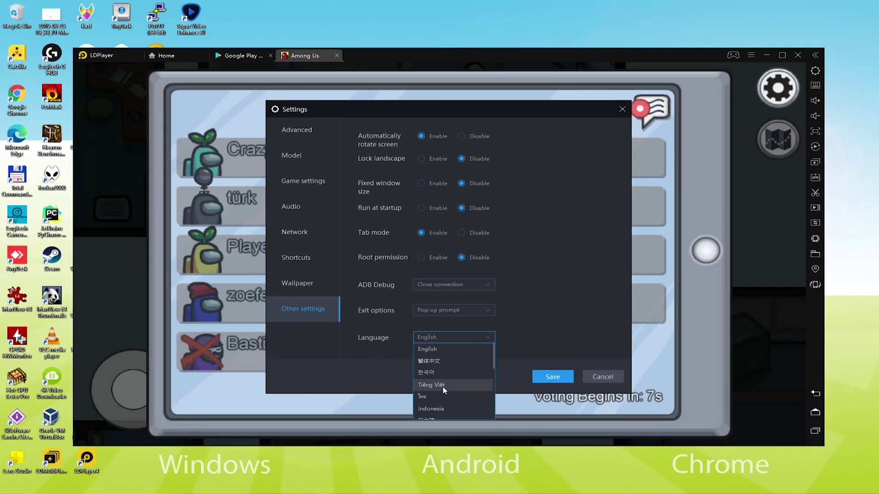
click(602, 377)
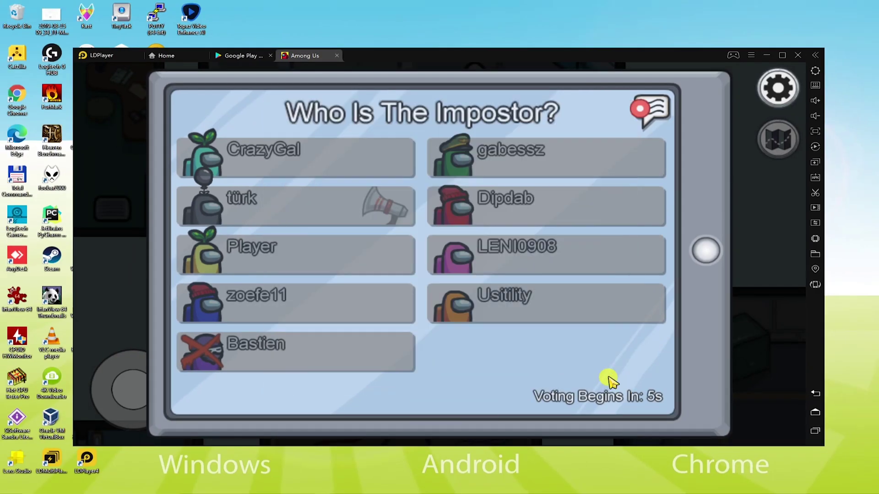